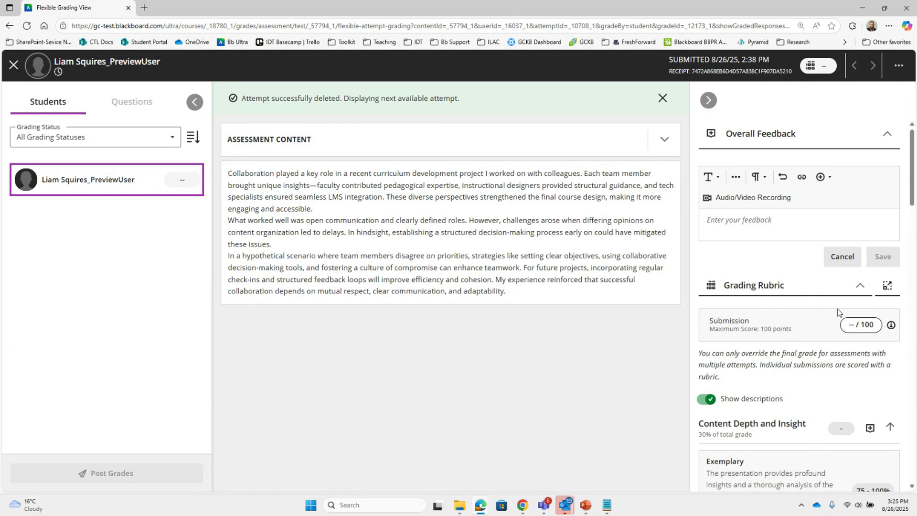
Step: Open the grading rubric in a separate window, reposition it and enlarge it until all rating columns and criteria fit
left_click(887, 288)
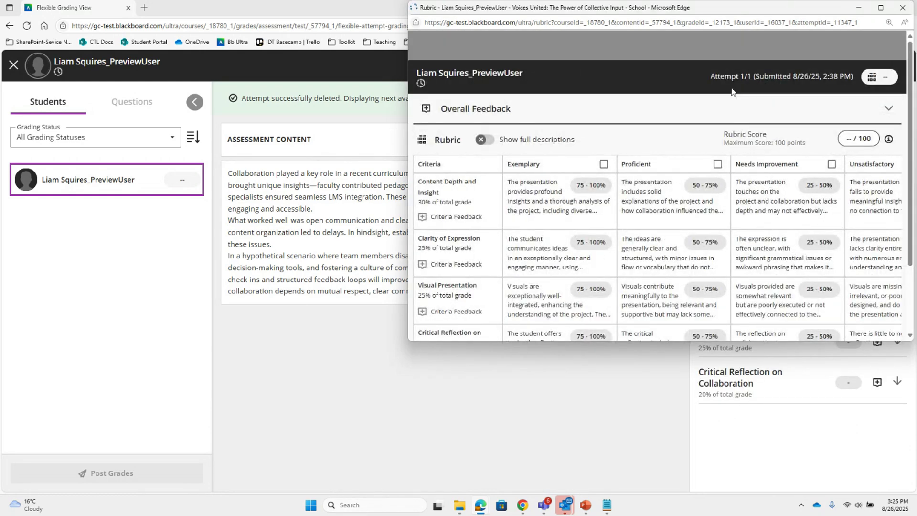
left_click_drag(704, 8, 616, 43)
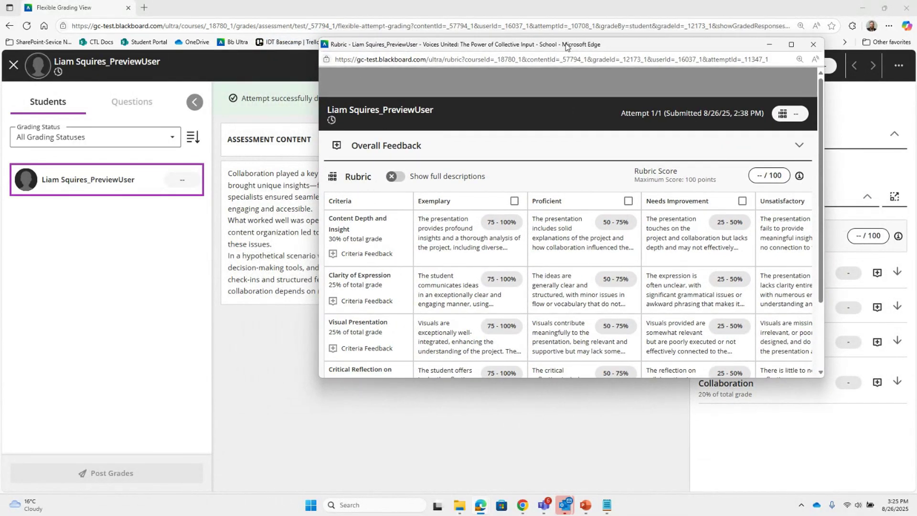
mouse_move(378, 47)
left_mouse_down()
mouse_move(883, 51)
mouse_move(523, 67)
mouse_move(395, 43)
left_mouse_up()
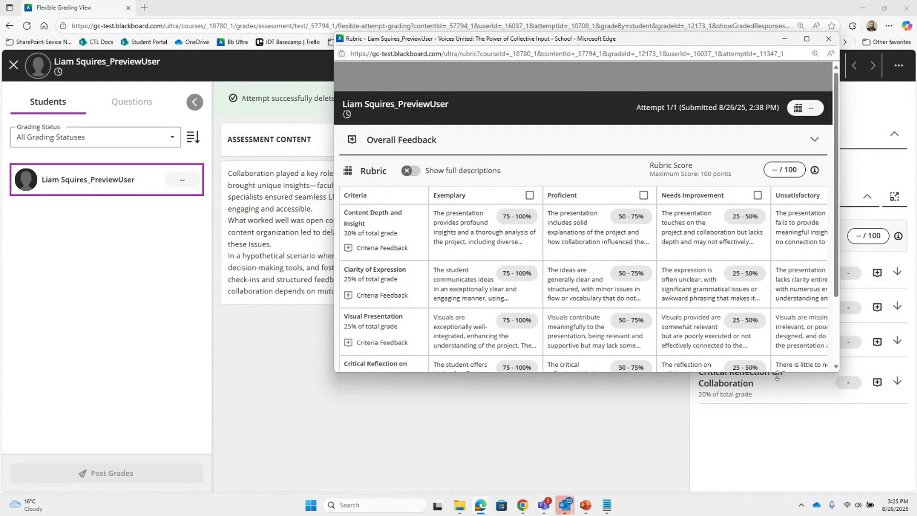
left_click_drag(777, 372, 777, 462)
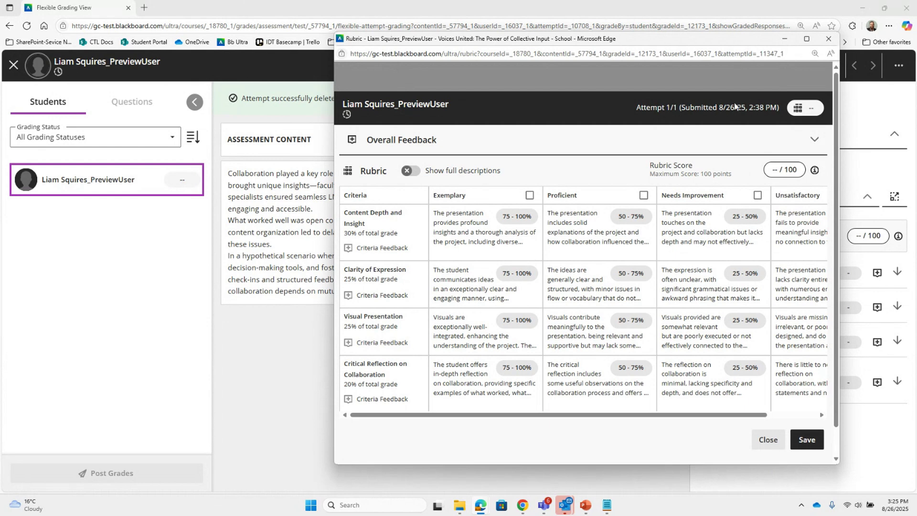
left_click_drag(335, 165, 219, 168)
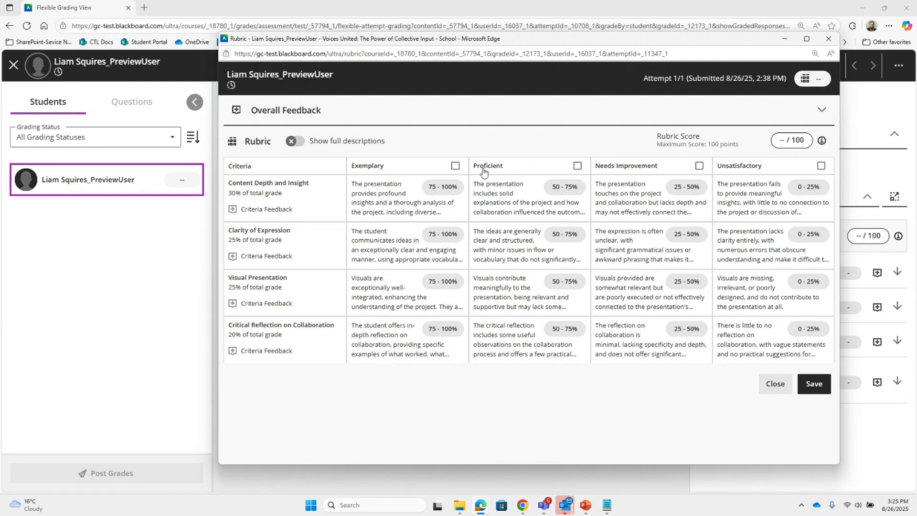
Step: Rate all rubric criteria as Proficient, except Clarity of Expression, which gets an Exemplary score of 99
left_click(577, 166)
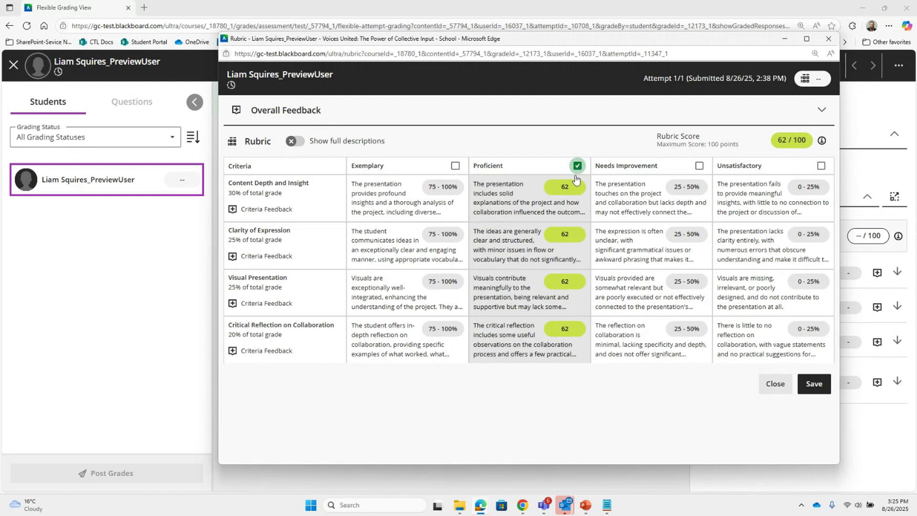
left_click(388, 249)
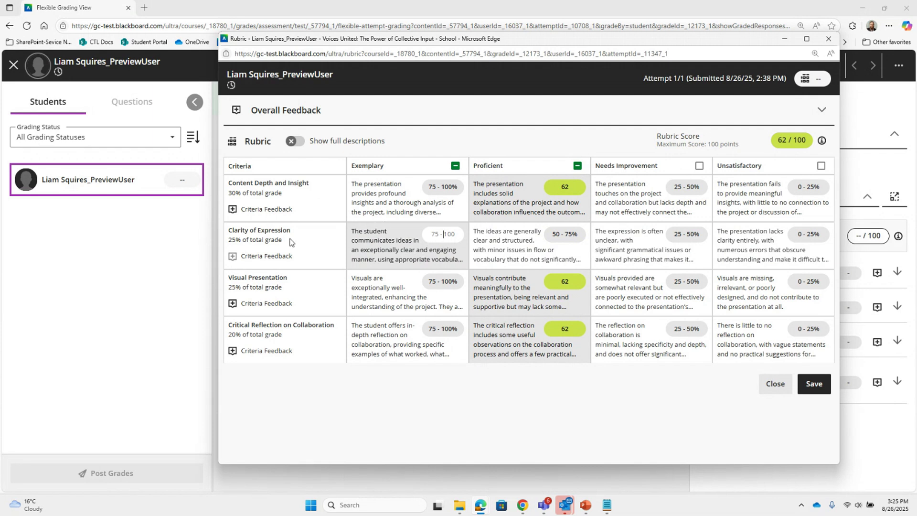
left_click(438, 236)
type("99")
Step: Set the Visual Presentation score to 55 and rate Critical Reflection on Collaboration as Unsatisfactory with a score of 0
left_click(568, 285)
left_click(569, 285)
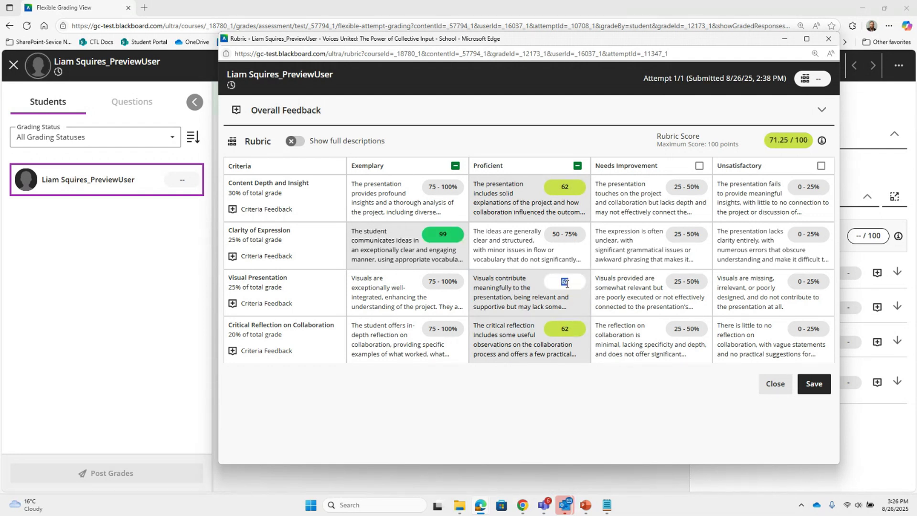
type("55")
left_click(753, 341)
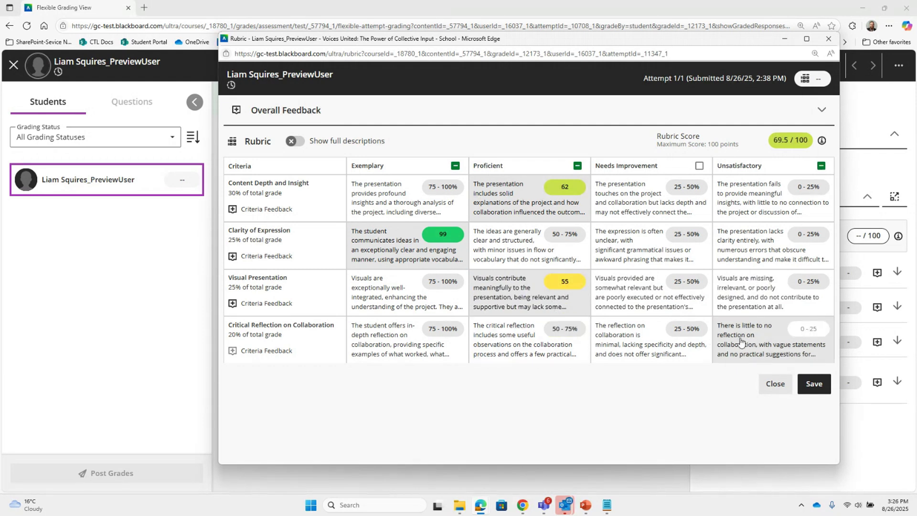
left_click(802, 330)
type("0")
left_click(613, 408)
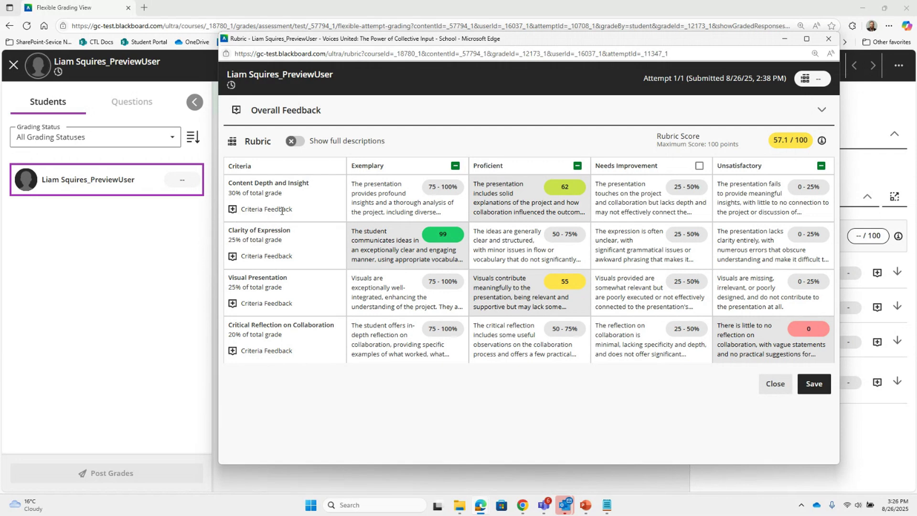
Step: Generate overall feedback with the AI Summarize rubric feedback option, review the text and apply it to the feedback field
left_click(285, 110)
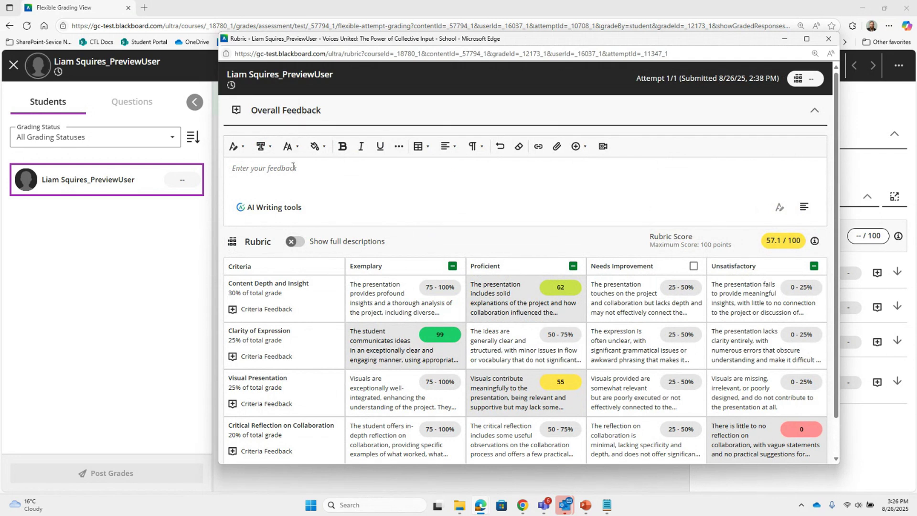
left_click(293, 167)
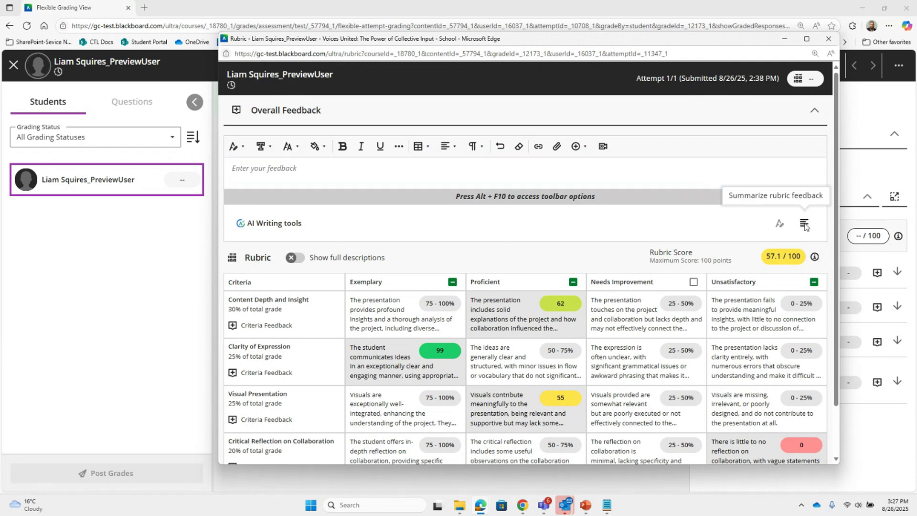
left_click(806, 210)
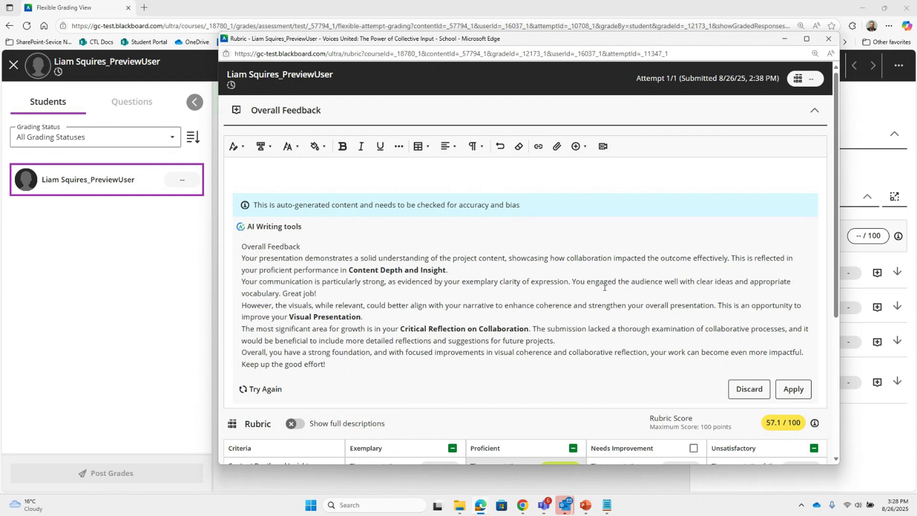
scroll(520, 252, "down", 1)
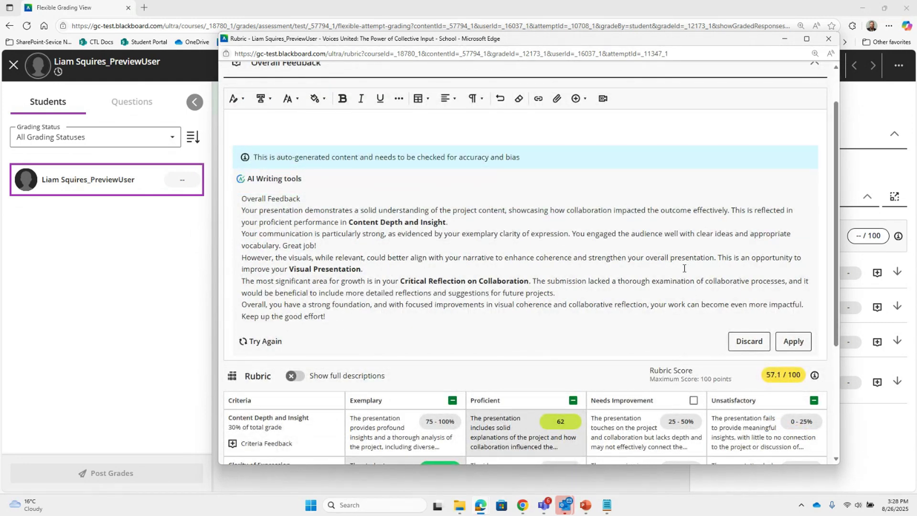
scroll(624, 375, "down", 1)
scroll(564, 363, "down", 1)
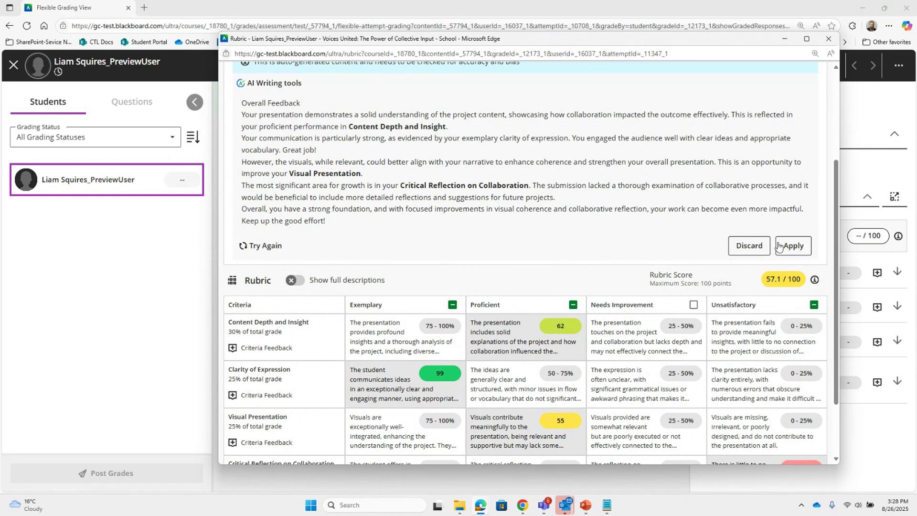
left_click(794, 247)
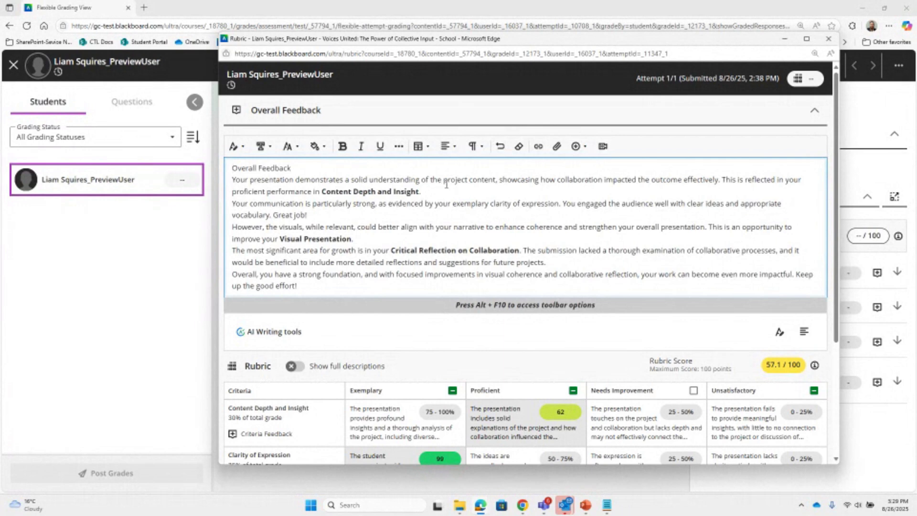
Step: Save the rubric scores together with the overall feedback
scroll(530, 212, "down", 2)
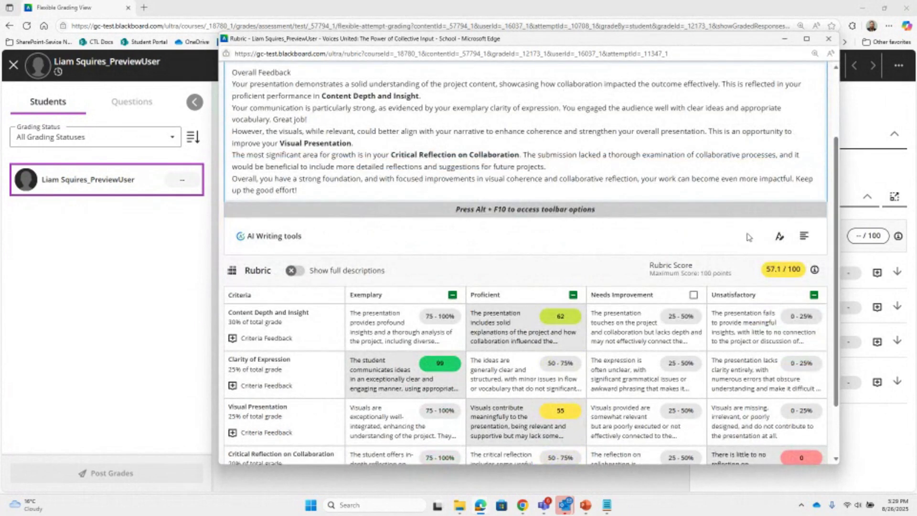
scroll(676, 214, "down", 2)
left_click(806, 443)
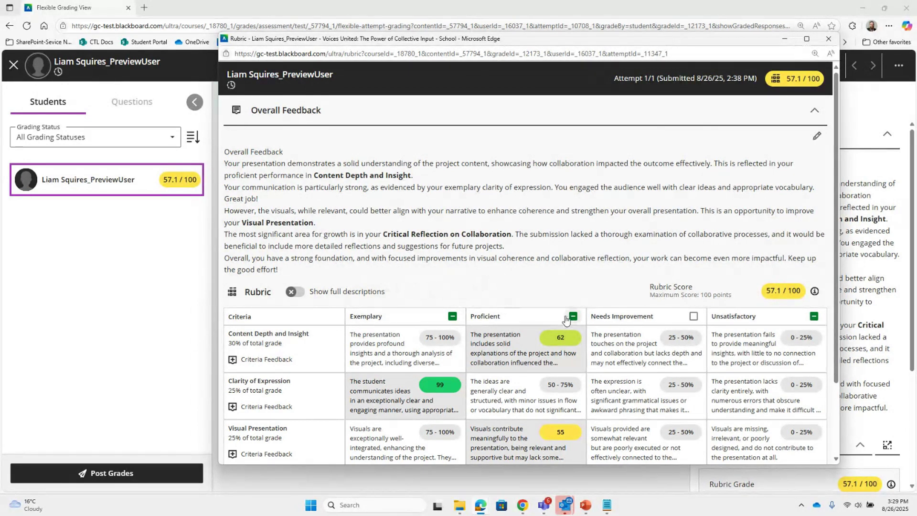
Step: Turn on full descriptions in the rubric and examine the scored level of each criterion
scroll(529, 319, "down", 1)
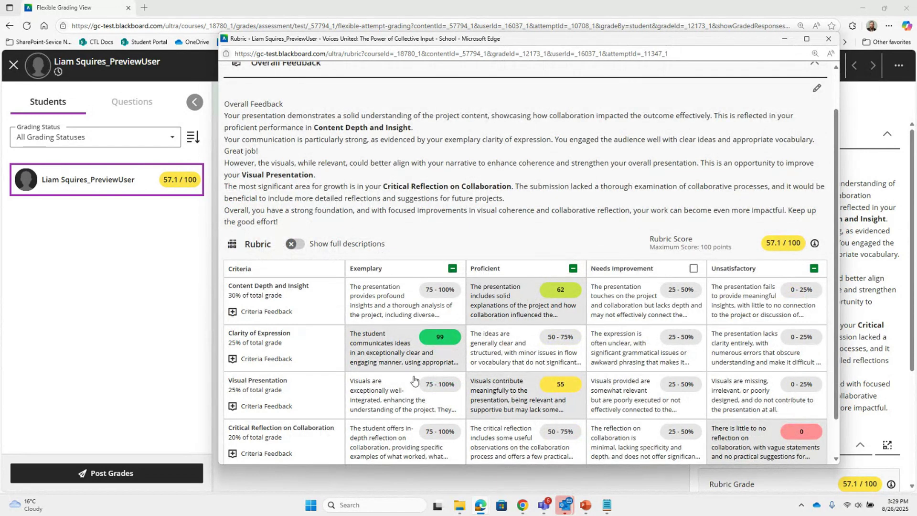
left_click(293, 247)
scroll(553, 214, "down", 2)
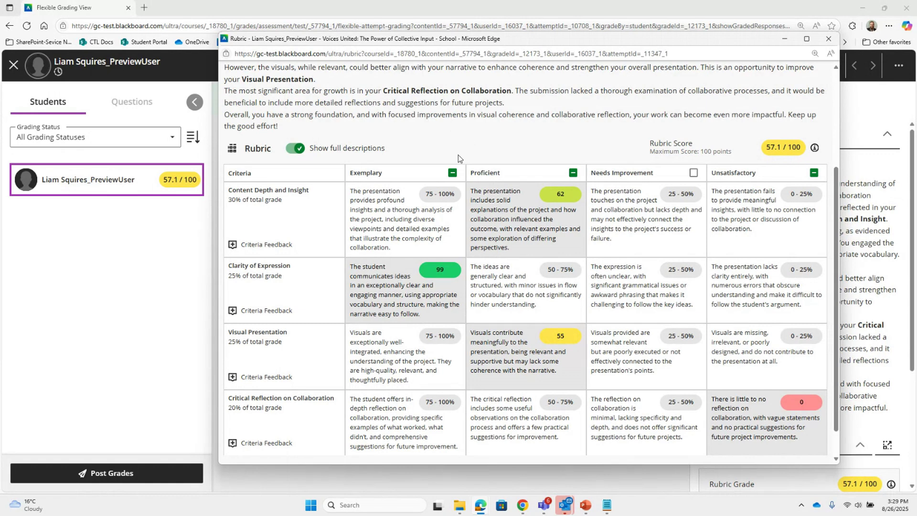
scroll(458, 155, "down", 1)
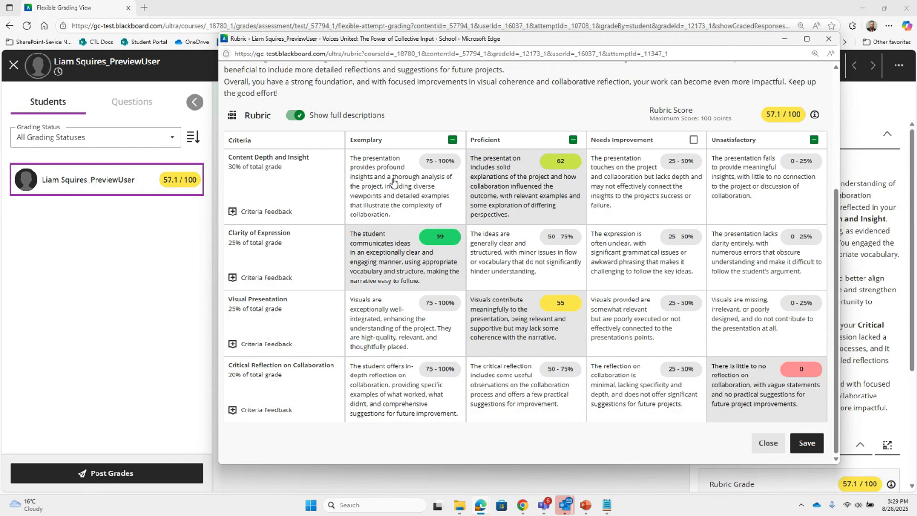
scroll(392, 176, "up", 1)
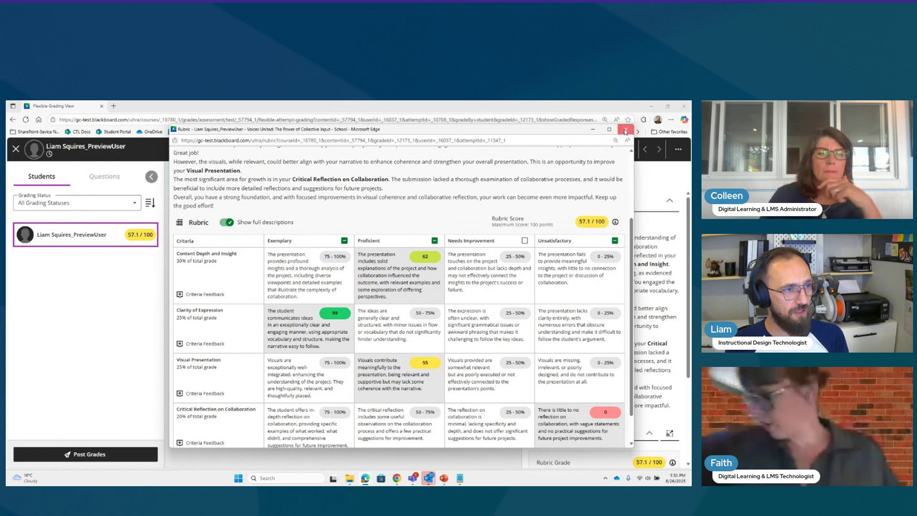
Step: Close the rubric window, delete the whole overall feedback text in the grading view and save it empty
left_click(625, 130)
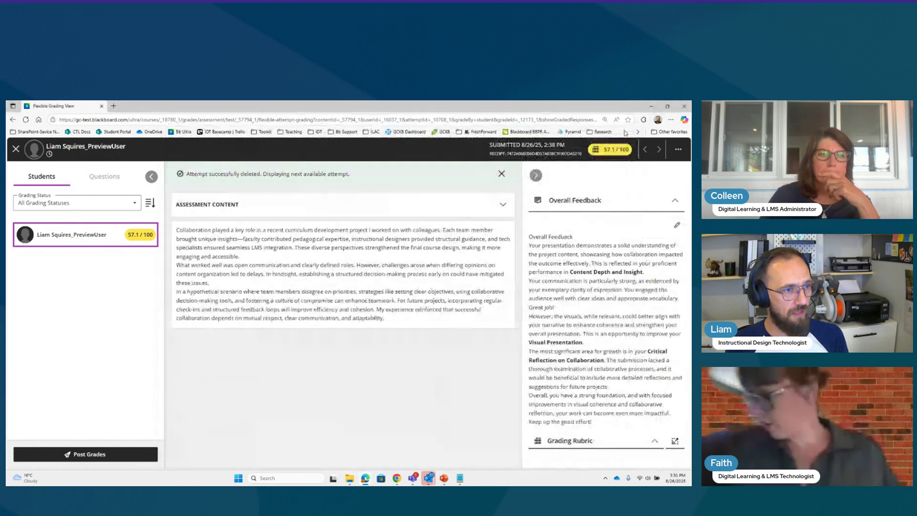
left_click(640, 238)
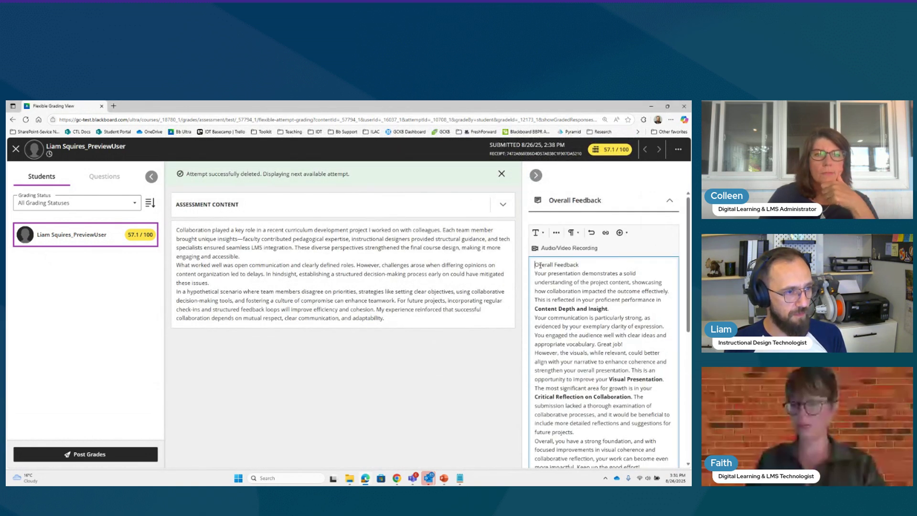
key("ctrl+shift+End")
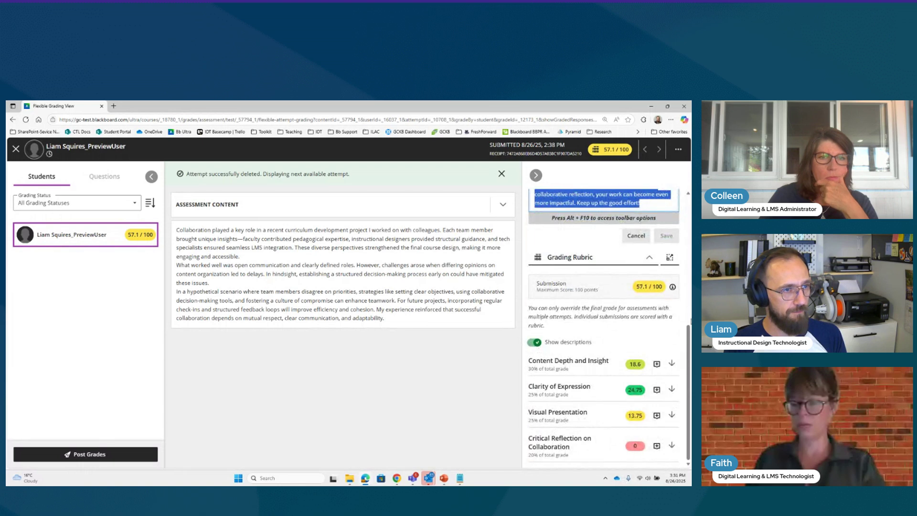
key("Delete")
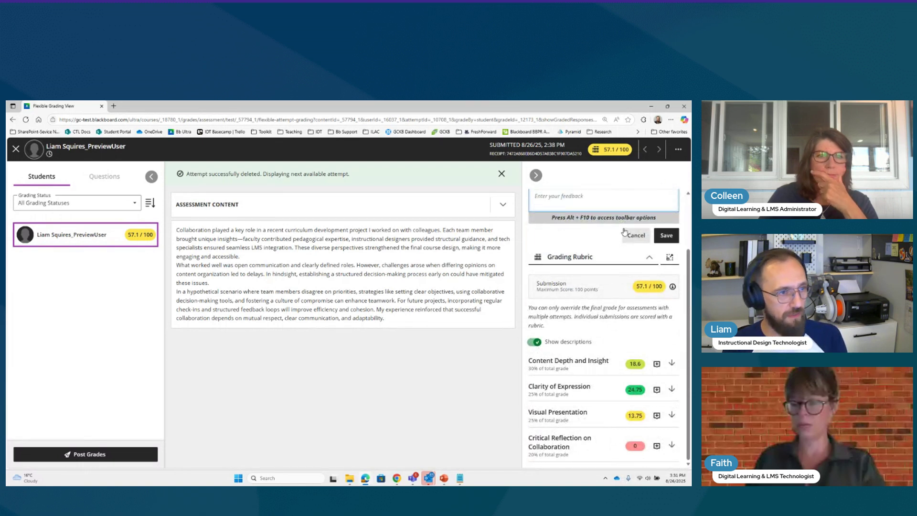
scroll(664, 239, "up", 2)
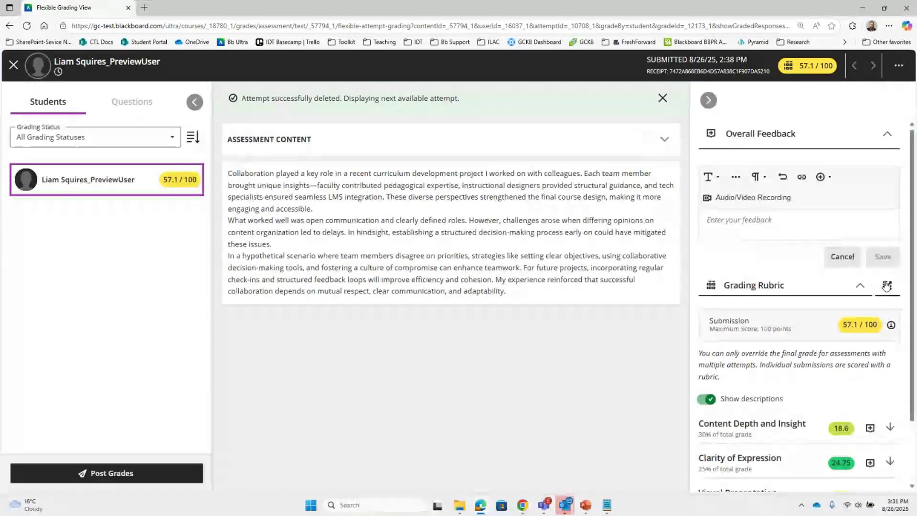
Step: Reopen the rubric in its own window with Overall Feedback expanded, and extend the window to show all criteria
left_click(852, 290)
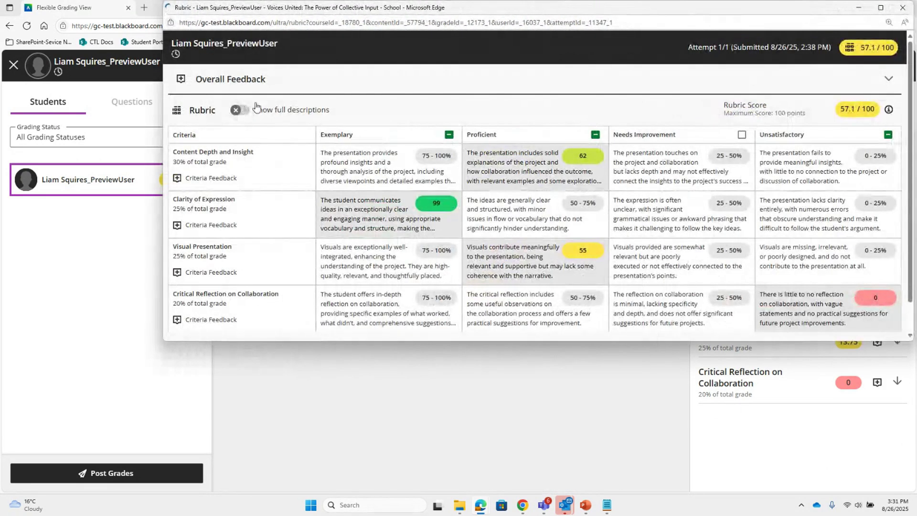
left_click(203, 81)
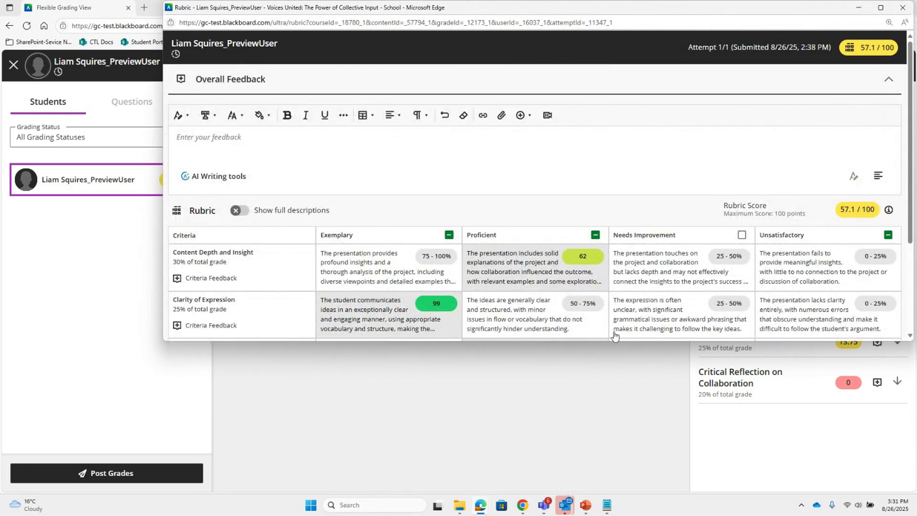
left_click_drag(617, 341, 577, 505)
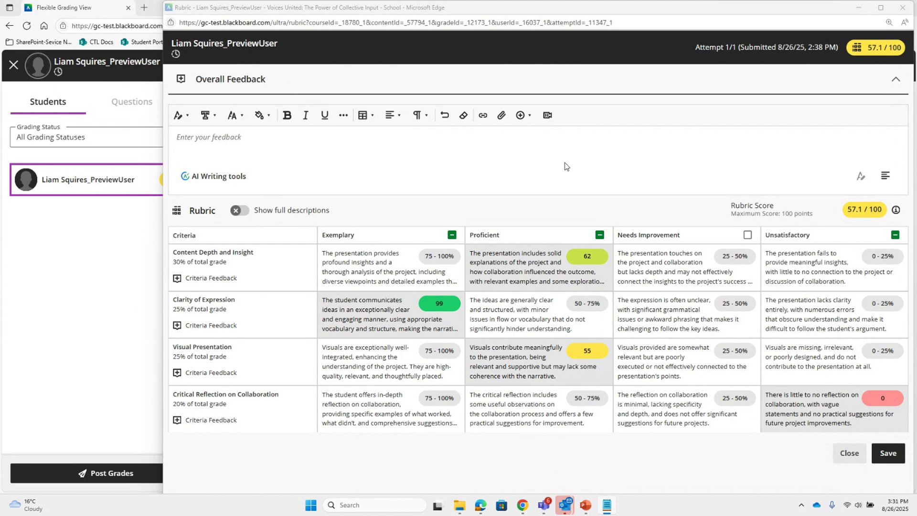
Step: Enter the overall feedback "good organization. needs better visuals. ideas are unclear. Spellin is attrocious."
left_click(474, 135)
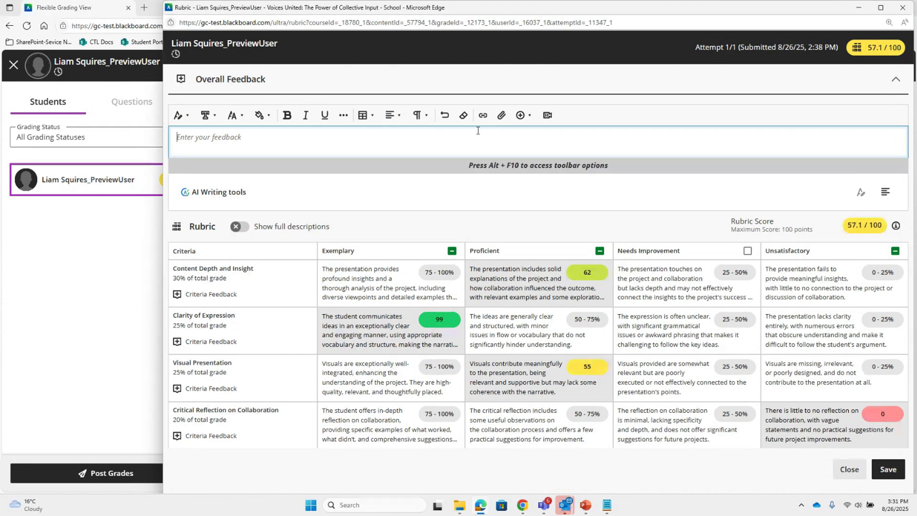
type("good organization. needs better visuals. ideas are unclear")
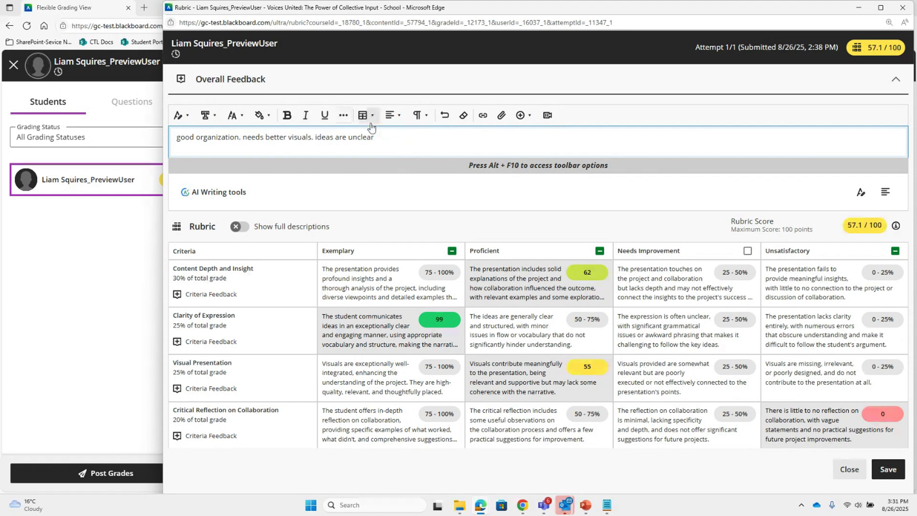
type("pellin is ")
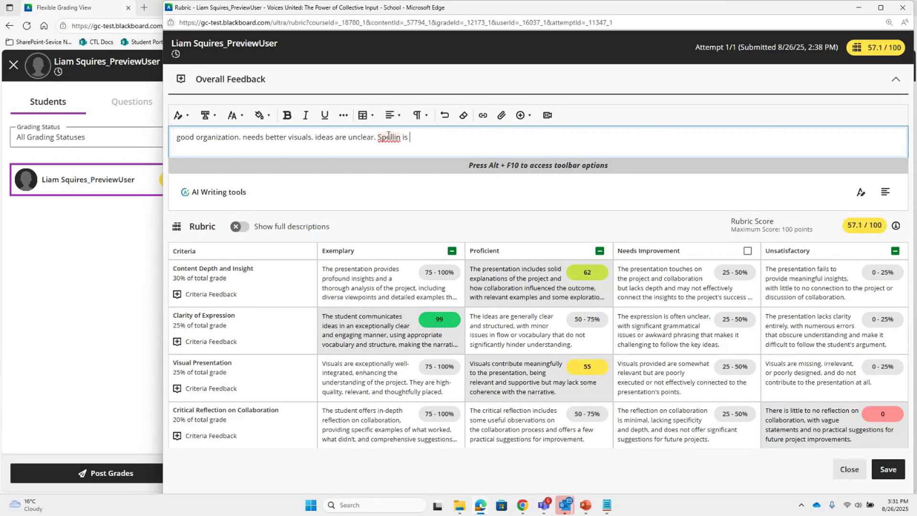
type("attrocious.")
Step: Correct the two misspelled words in the feedback to "Spelling" and "atrocious" using the spelling suggestions
left_click(402, 140)
left_click(395, 176)
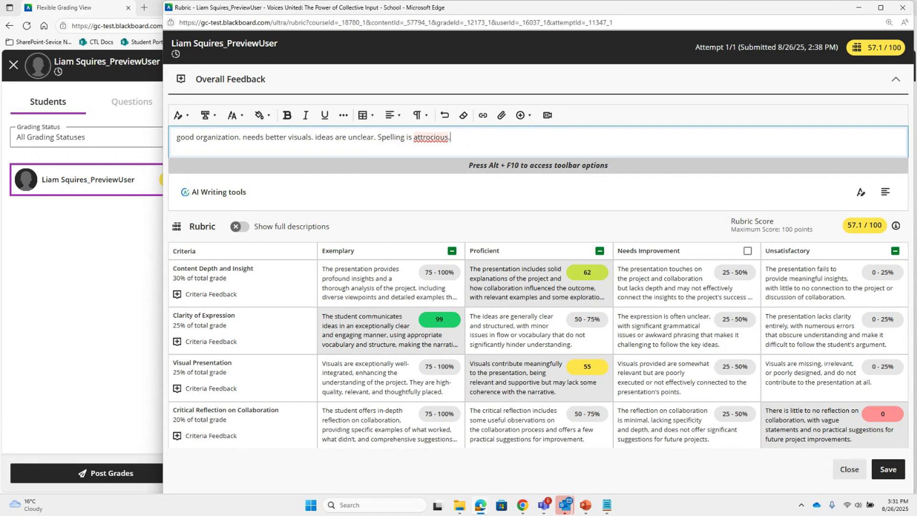
left_click(441, 138)
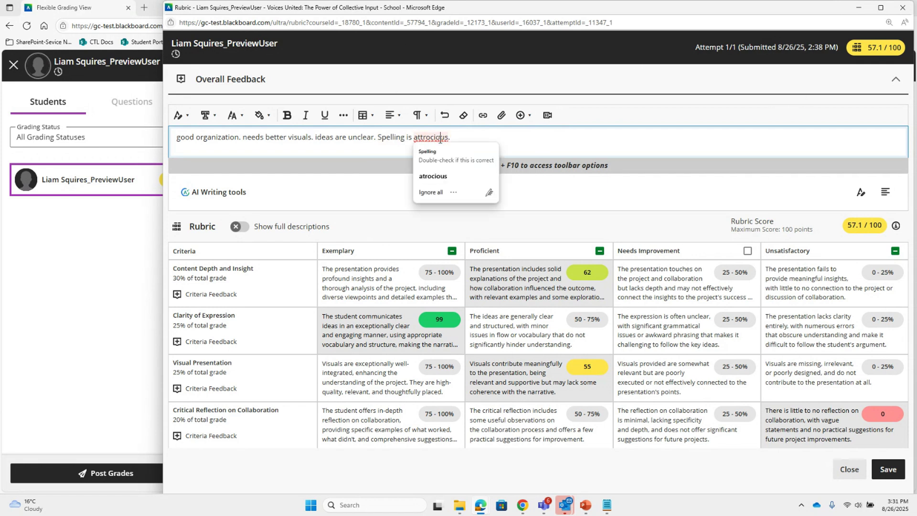
left_click(434, 177)
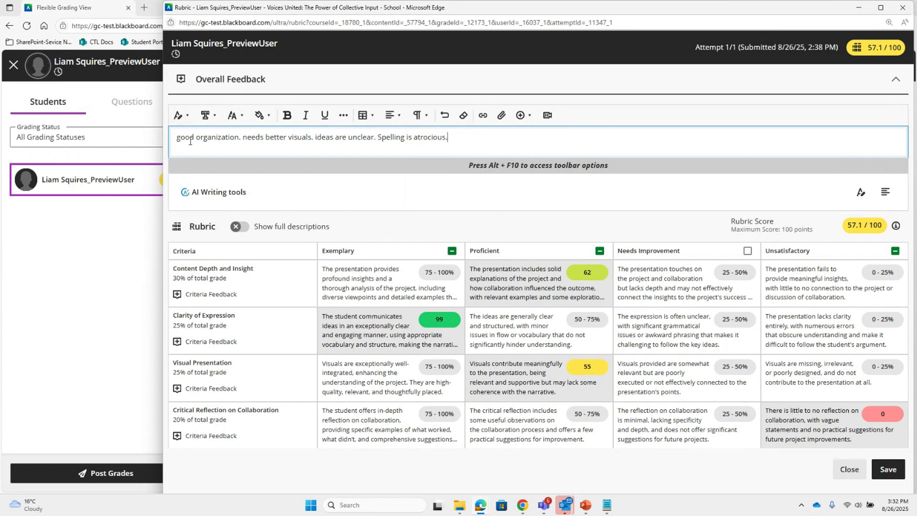
Step: Rewrite the feedback draft with the AI writing tools, replace it with the generated wording, then save and close the rubric
left_click(861, 192)
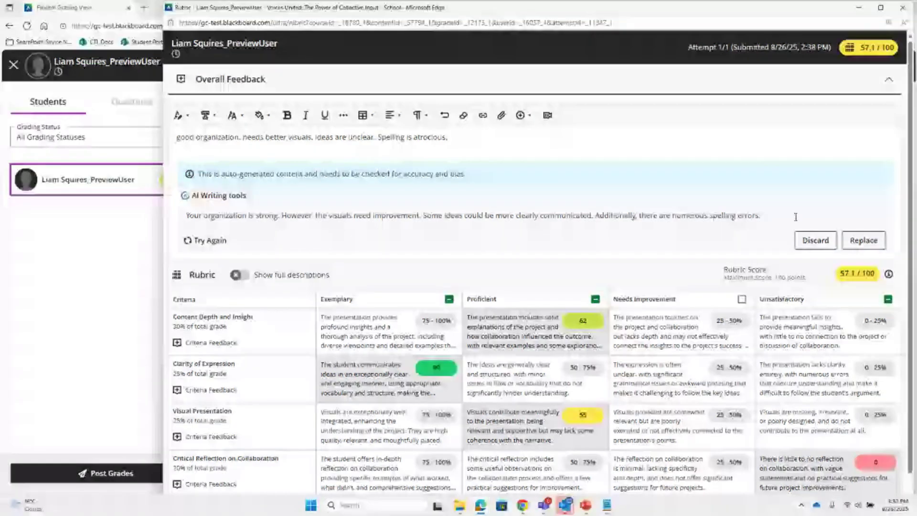
left_click(856, 241)
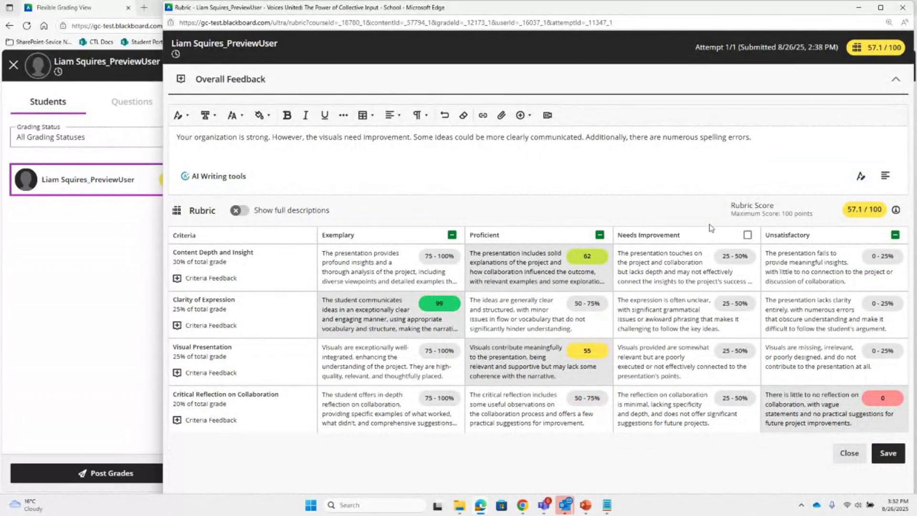
left_click(889, 454)
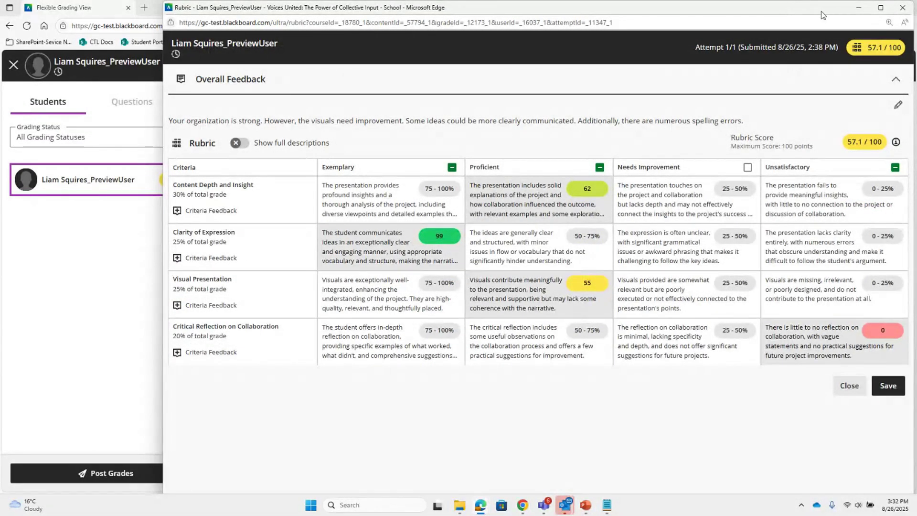
left_click(855, 389)
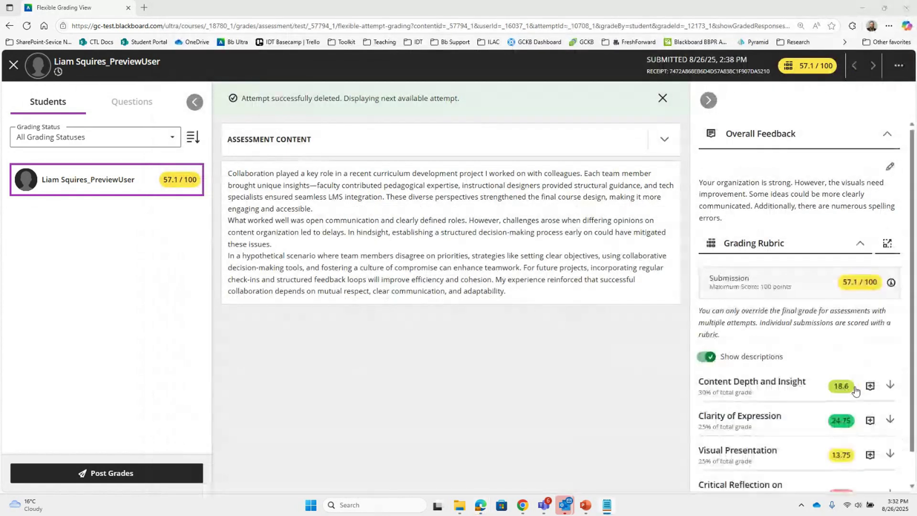